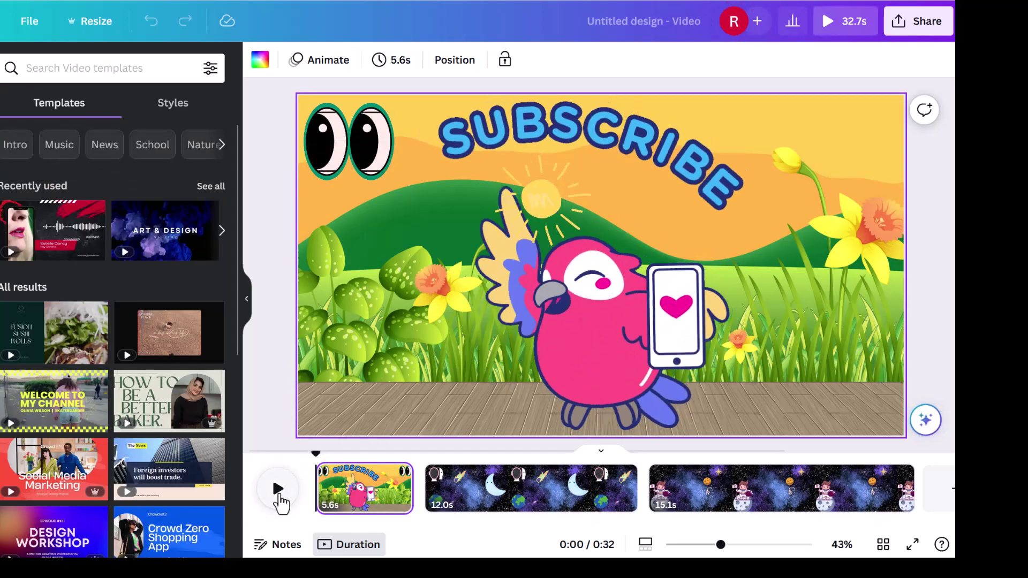
# - Preview the parrot video design and open it from the saved projects
pyautogui.click(280, 497)
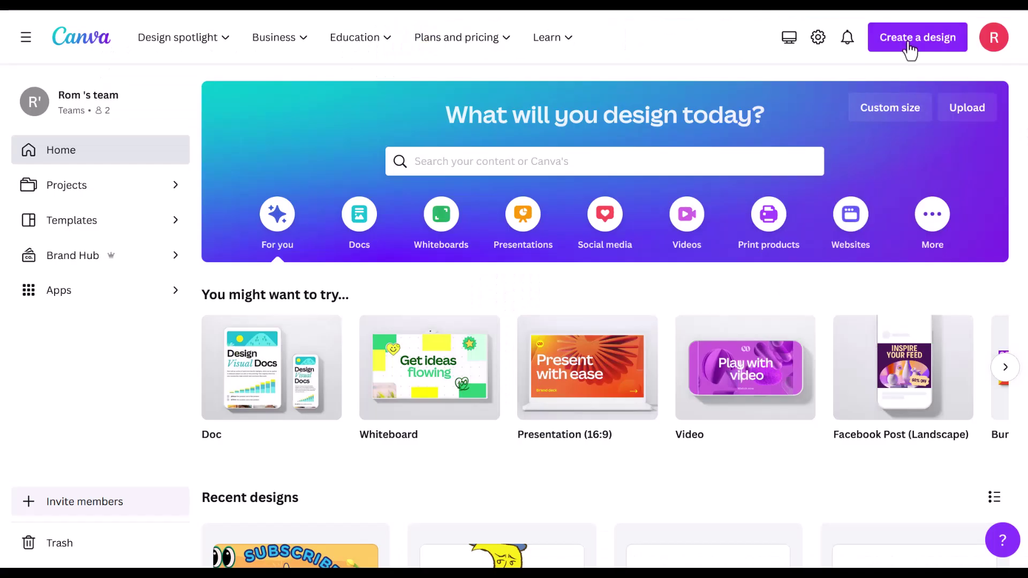
pyautogui.moveTo(696, 405)
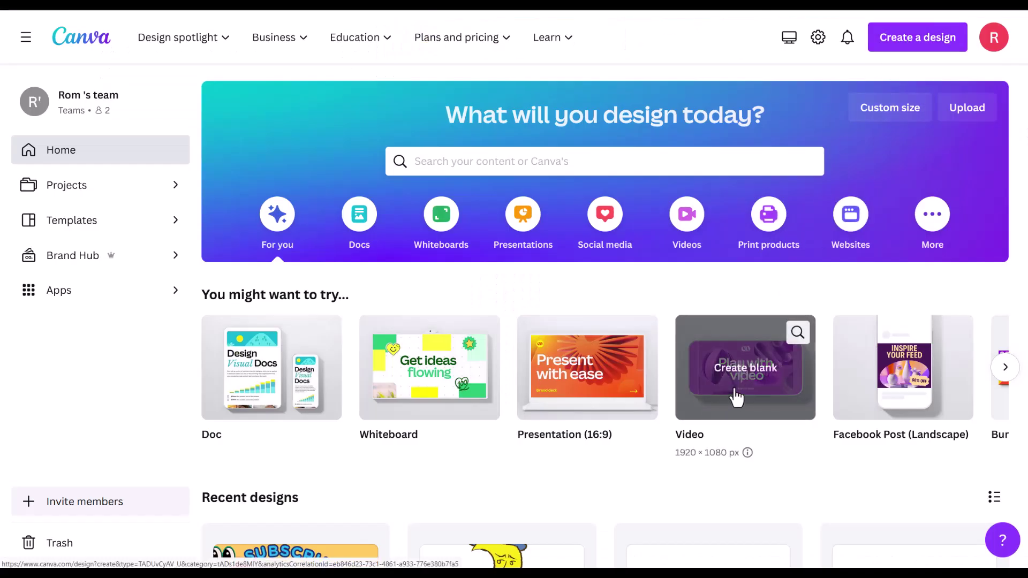
pyautogui.click(104, 196)
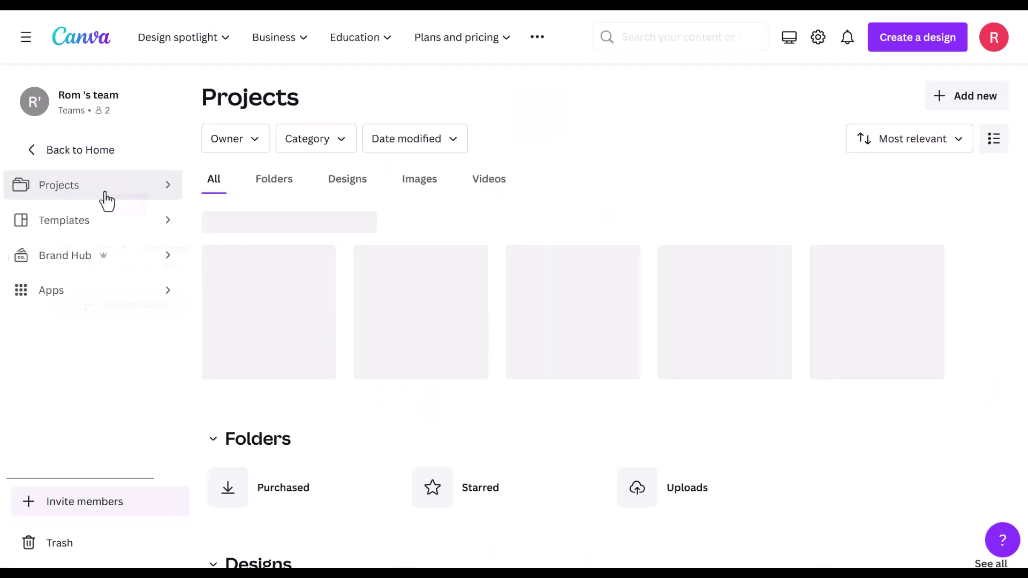
pyautogui.click(268, 321)
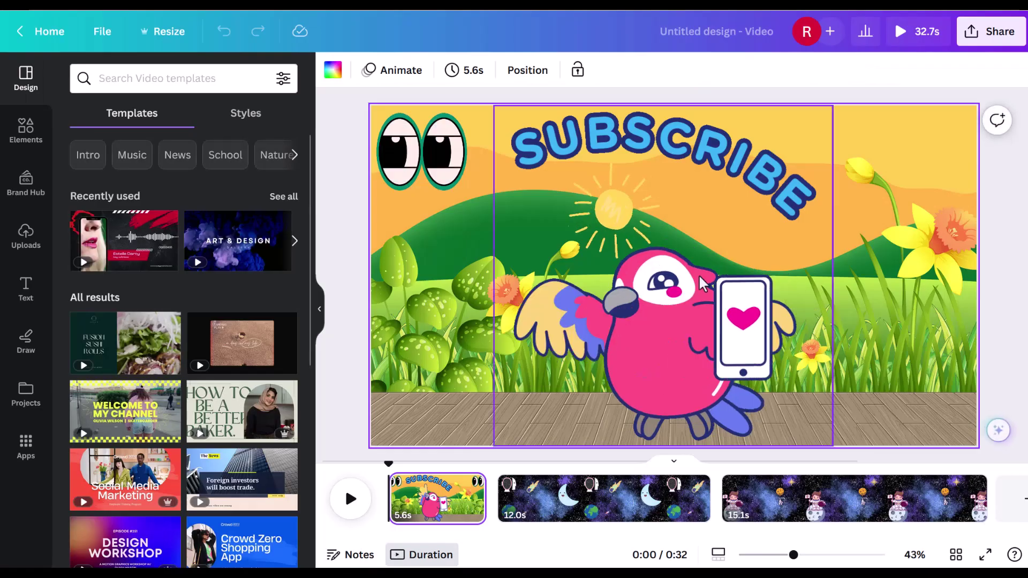
# - Add the animated Subscribe parrot sticker from the recently used elements to the first page
pyautogui.click(465, 374)
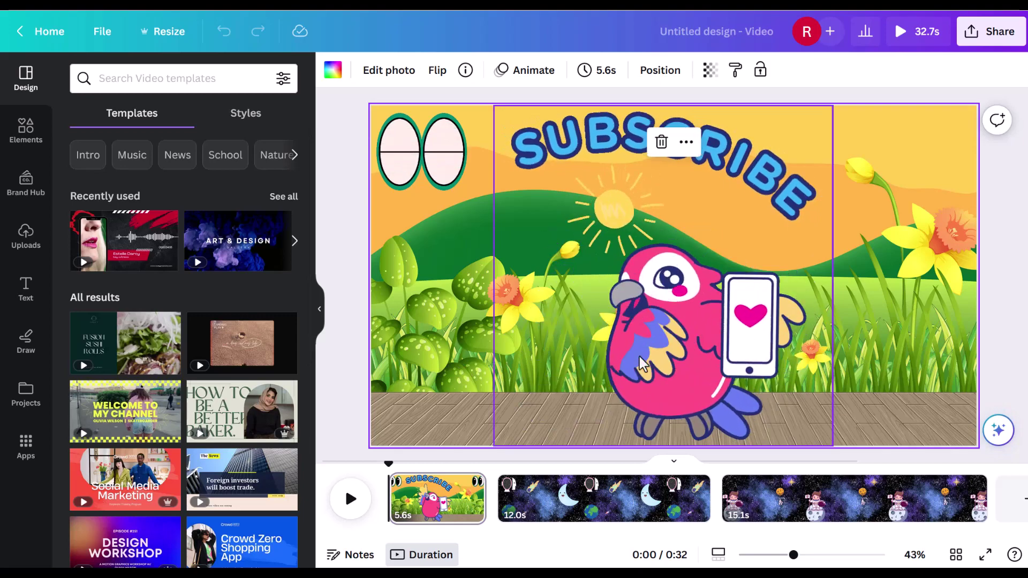
pyautogui.click(26, 128)
pyautogui.click(284, 156)
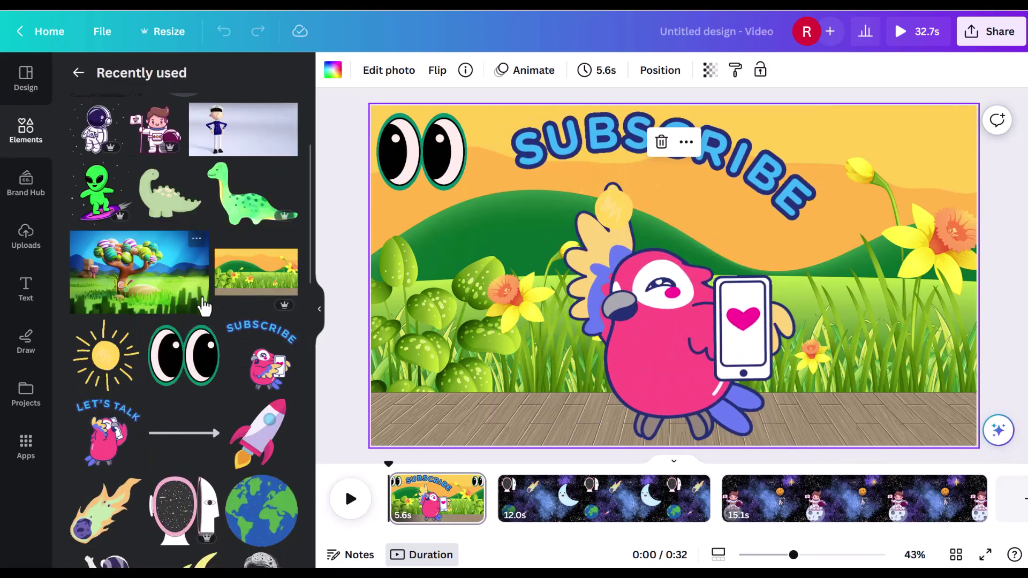
pyautogui.scroll(-2, 159, 347)
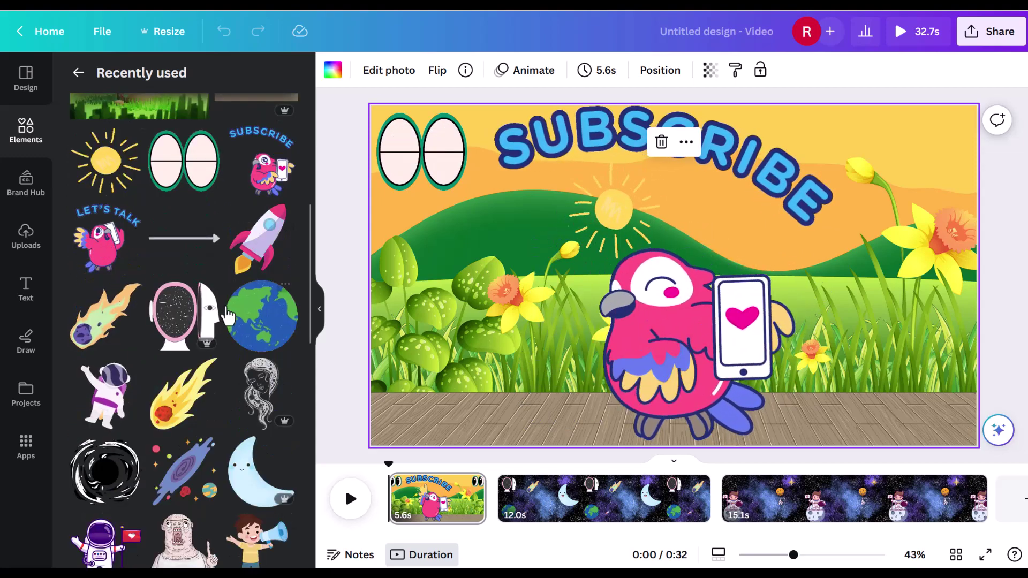
pyautogui.click(293, 297)
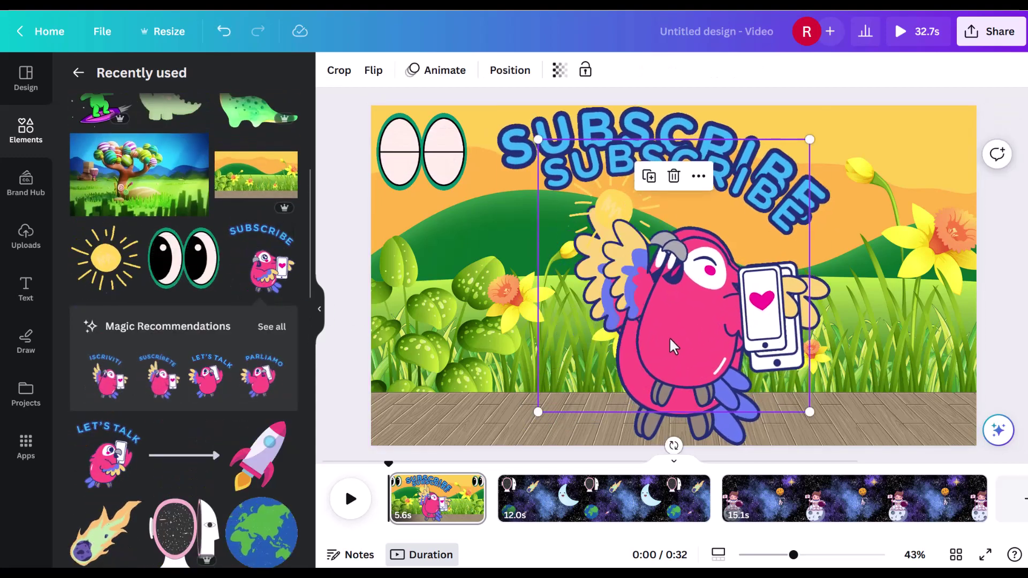
# - Move the added parrot sticker to the left of the existing parrot and scale it down
pyautogui.moveTo(693, 334); pyautogui.dragTo(503, 350)
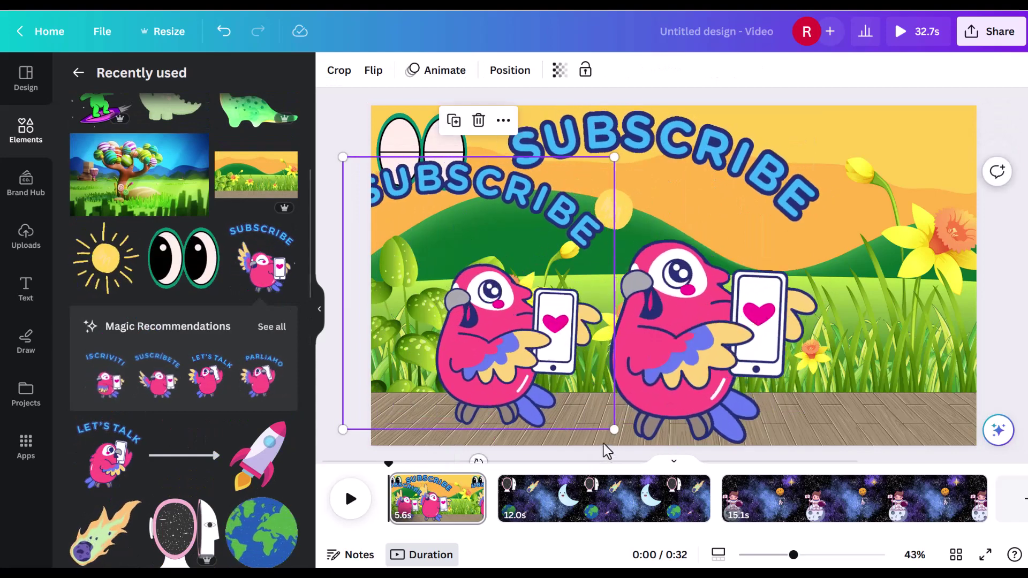
pyautogui.moveTo(613, 429); pyautogui.dragTo(512, 328)
pyautogui.moveTo(465, 298); pyautogui.dragTo(519, 365)
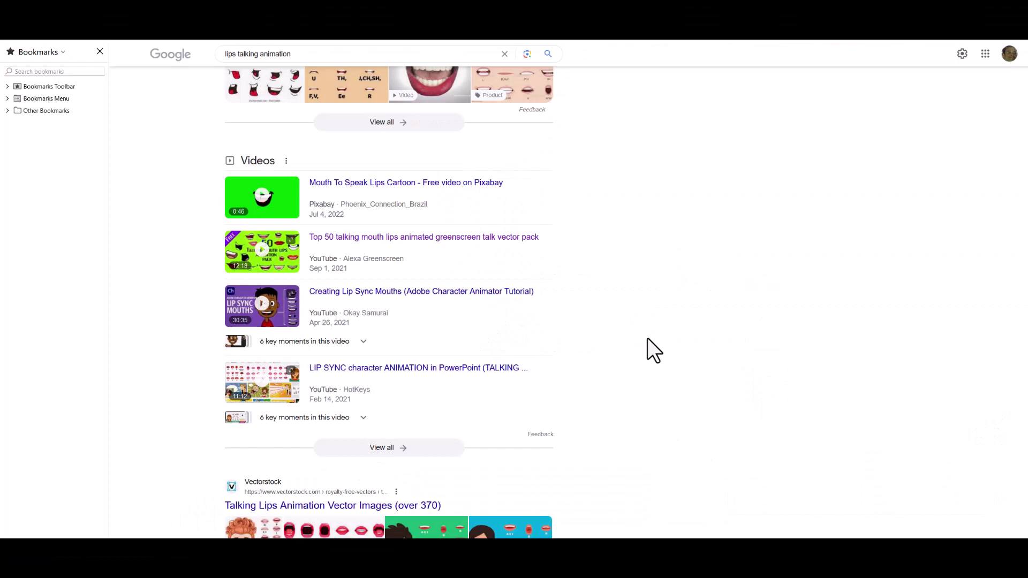
# - Switch to the Google results for "lips talking animation" and look through the image and video matches
pyautogui.scroll(5, 647, 342)
pyautogui.scroll(1, 647, 343)
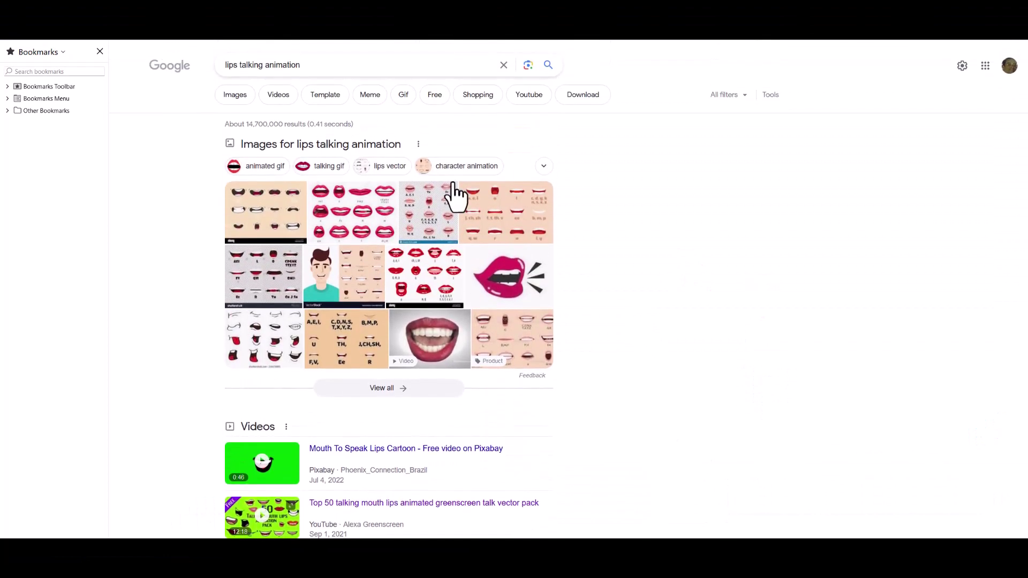
pyautogui.scroll(-3, 566, 271)
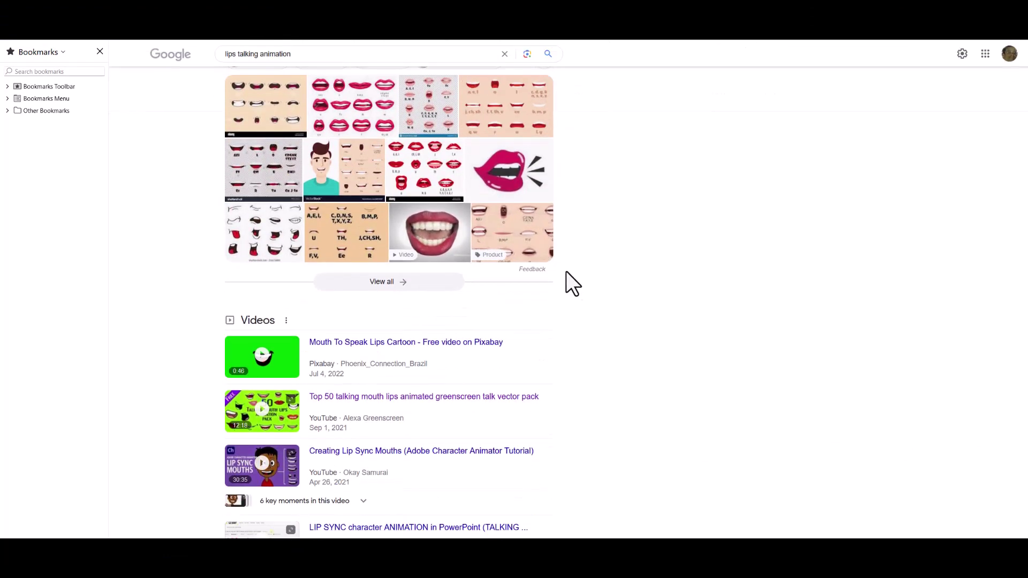
pyautogui.scroll(-3, 579, 278)
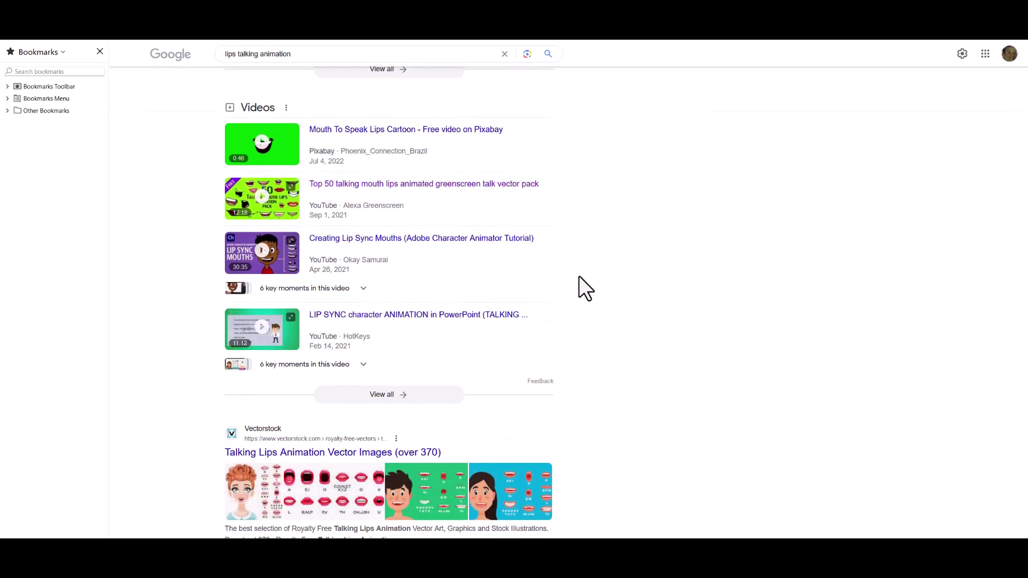
pyautogui.scroll(-3, 580, 276)
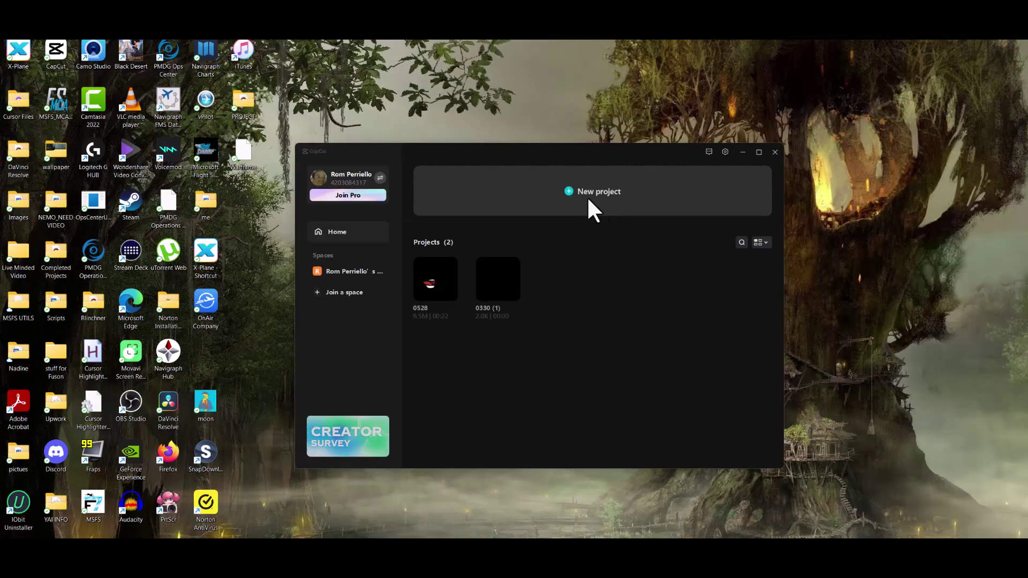
# - Switch to CapCut, create a new project, import the lips video and place it at the start of the timeline
pyautogui.click(551, 121)
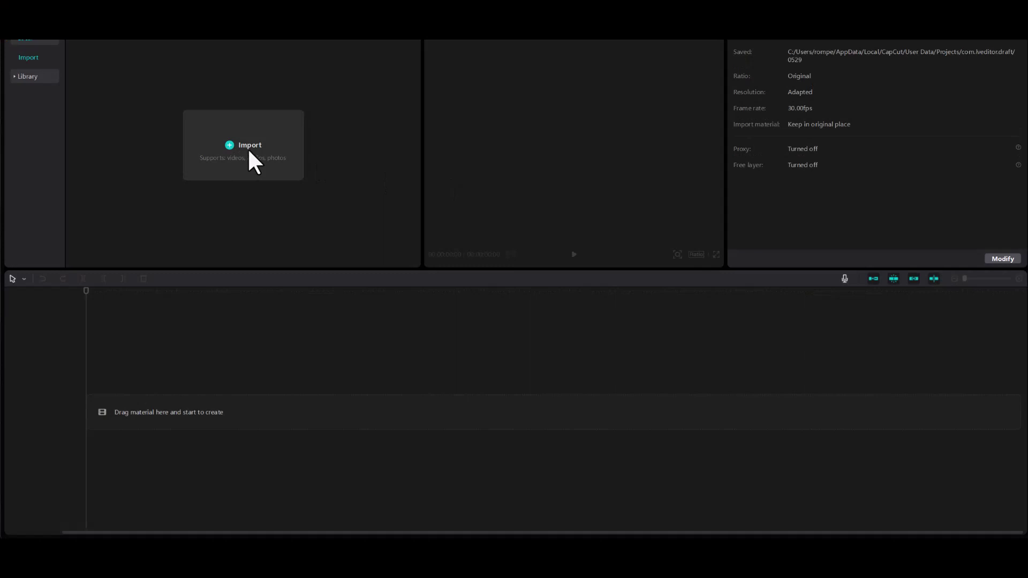
pyautogui.click(248, 145)
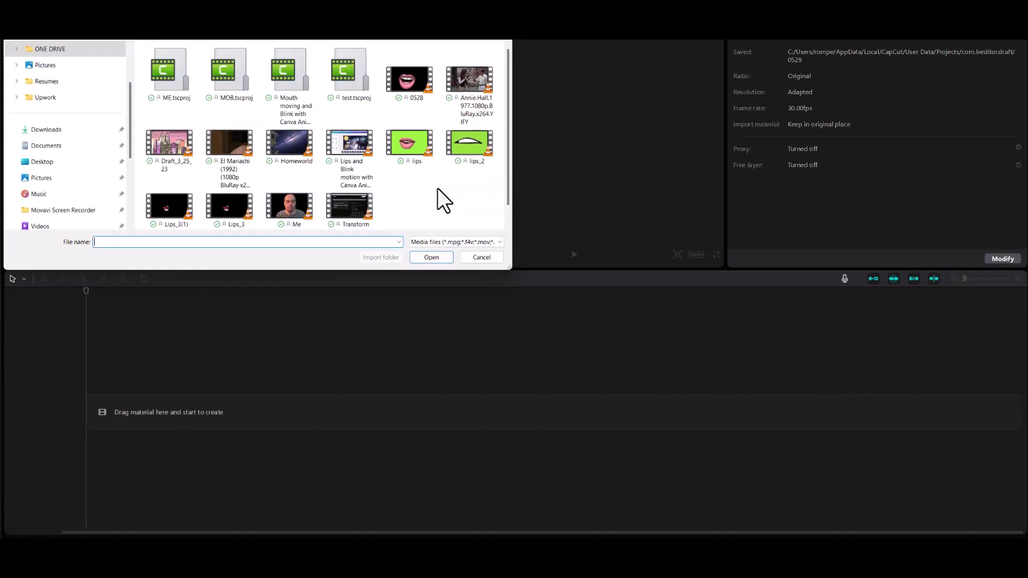
pyautogui.doubleClick(418, 156)
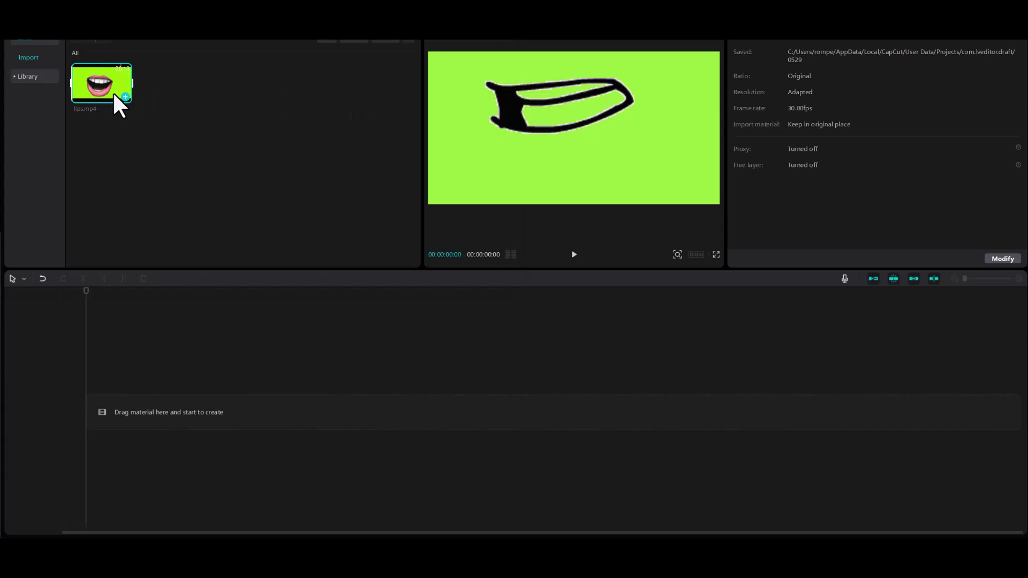
pyautogui.moveTo(110, 88); pyautogui.dragTo(90, 417)
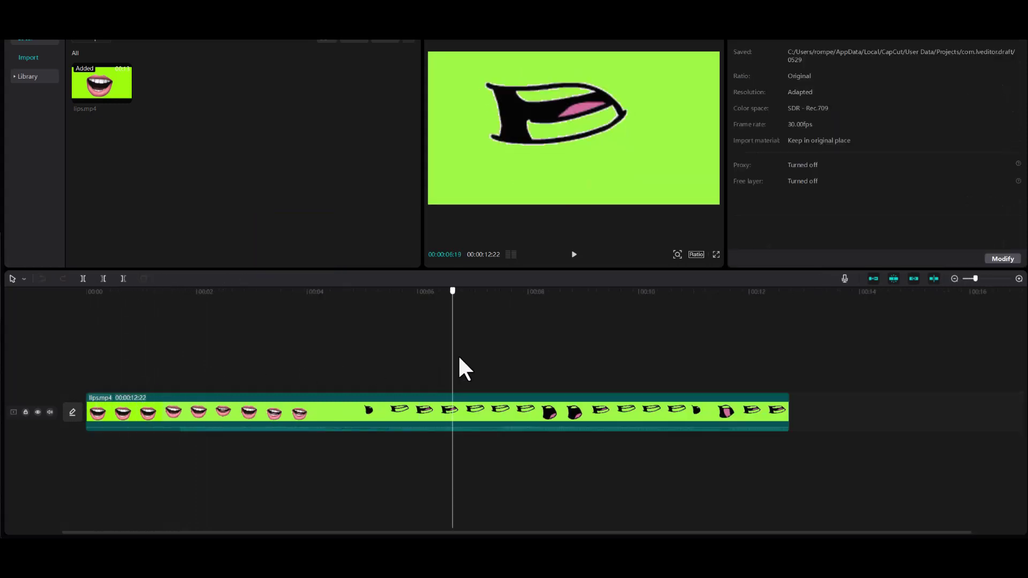
# - Split the lips clip at 00:00:04:09 to separate the realistic pink lips from the cartoon mouths
pyautogui.moveTo(459, 357); pyautogui.dragTo(562, 368)
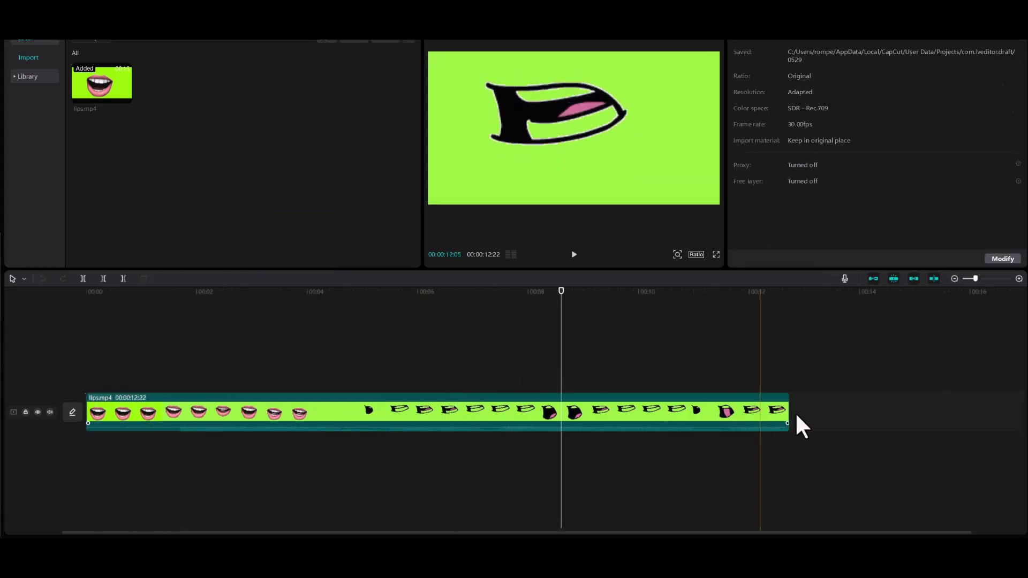
pyautogui.click(784, 415)
pyautogui.moveTo(561, 333); pyautogui.dragTo(324, 405)
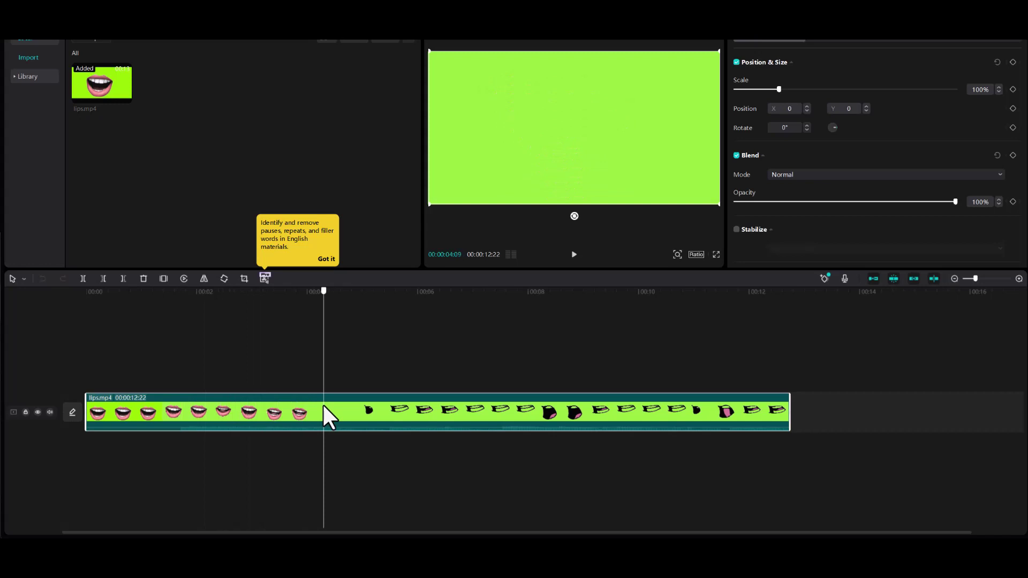
pyautogui.click(82, 278)
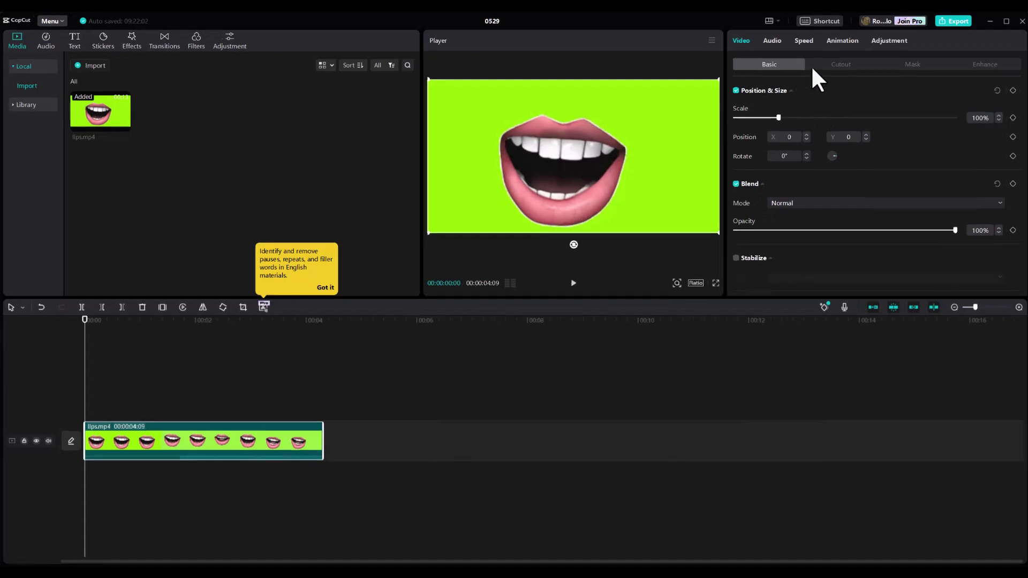
# - Key out the lips clip's green background with Chroma key, sampling the green and raising the strength
pyautogui.click(837, 64)
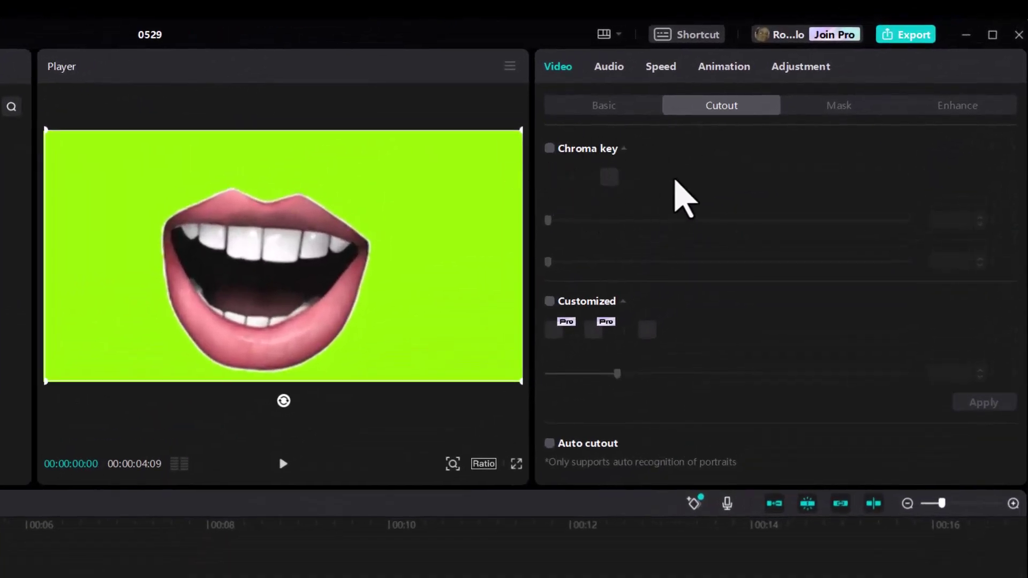
pyautogui.click(549, 148)
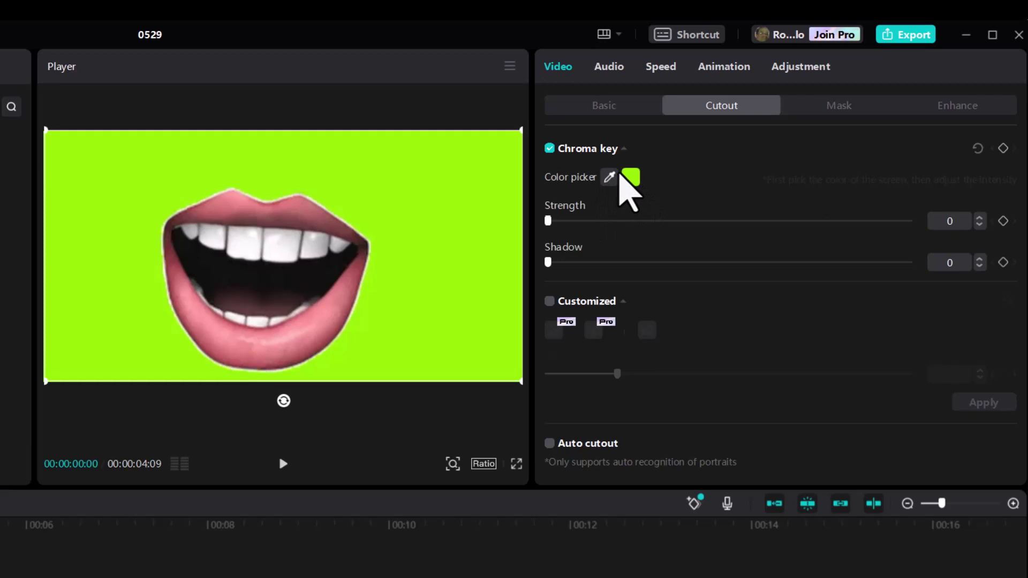
pyautogui.click(621, 174)
pyautogui.click(439, 197)
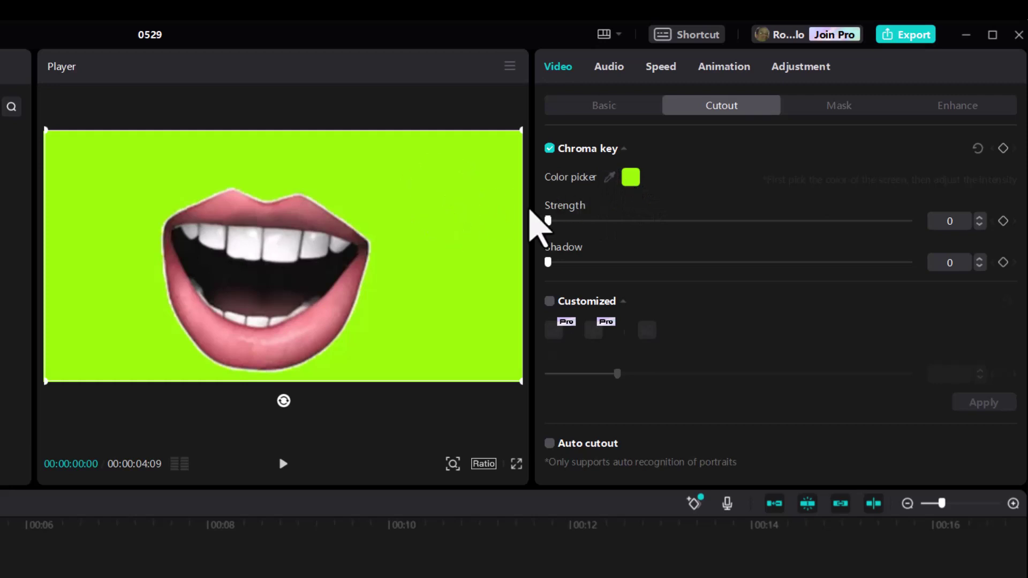
pyautogui.click(552, 221)
pyautogui.moveTo(552, 223); pyautogui.dragTo(642, 221)
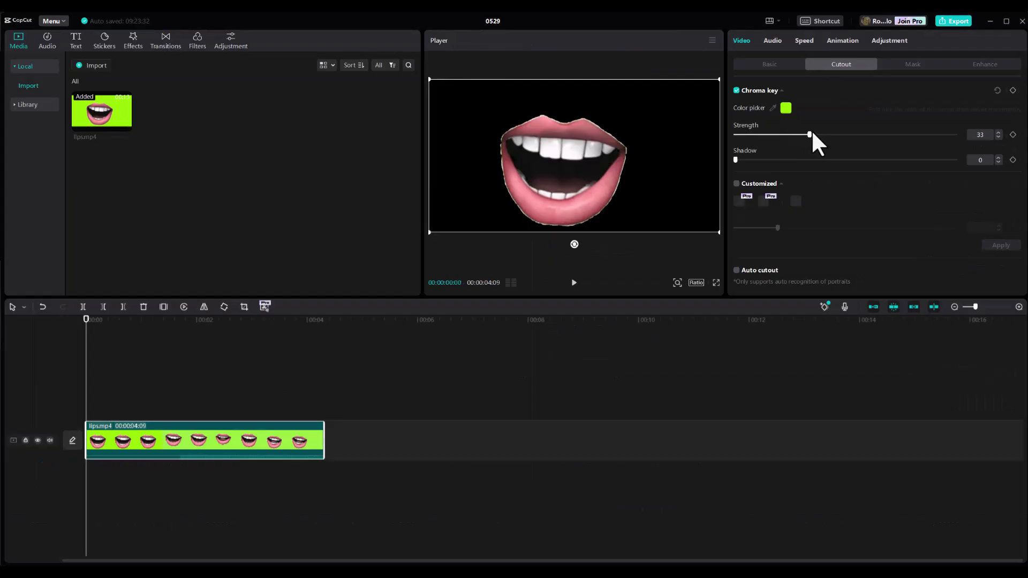
pyautogui.moveTo(819, 131); pyautogui.dragTo(853, 132)
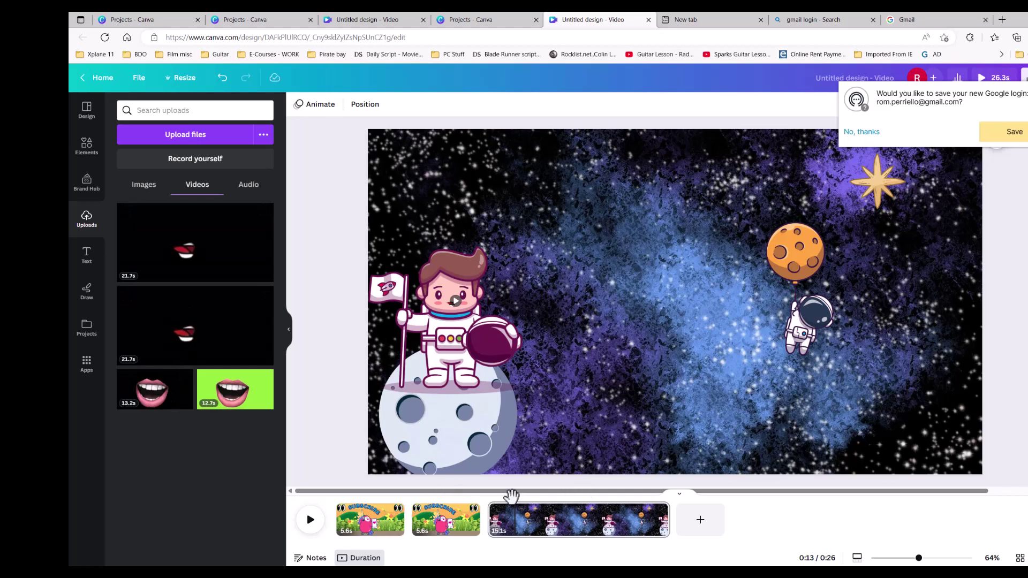
# - Switch to Canva, add the uploaded 13.2 s lips video to the moon page, and reposition and resize it
pyautogui.moveTo(513, 498); pyautogui.dragTo(457, 532)
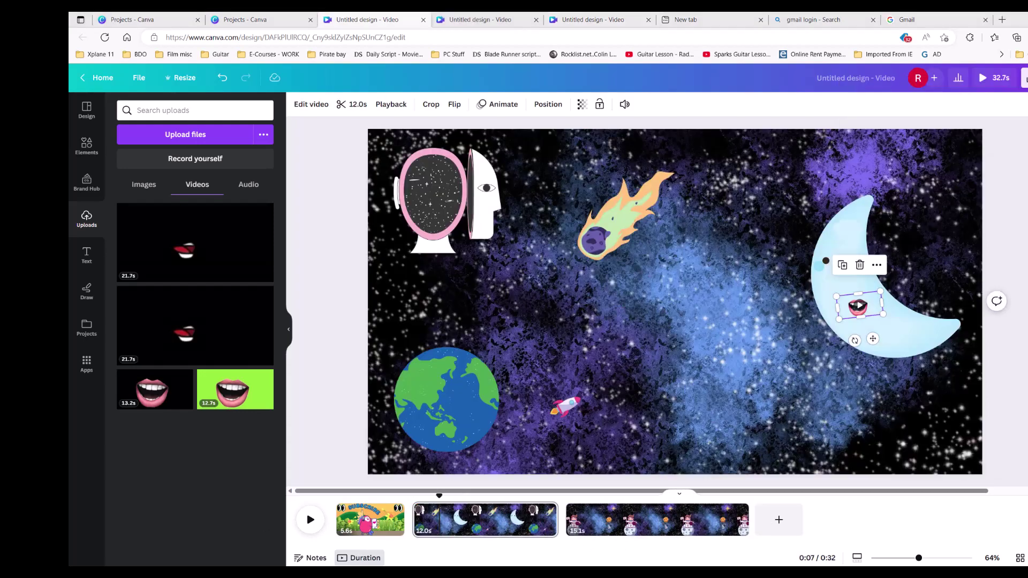
pyautogui.moveTo(155, 389); pyautogui.dragTo(490, 238)
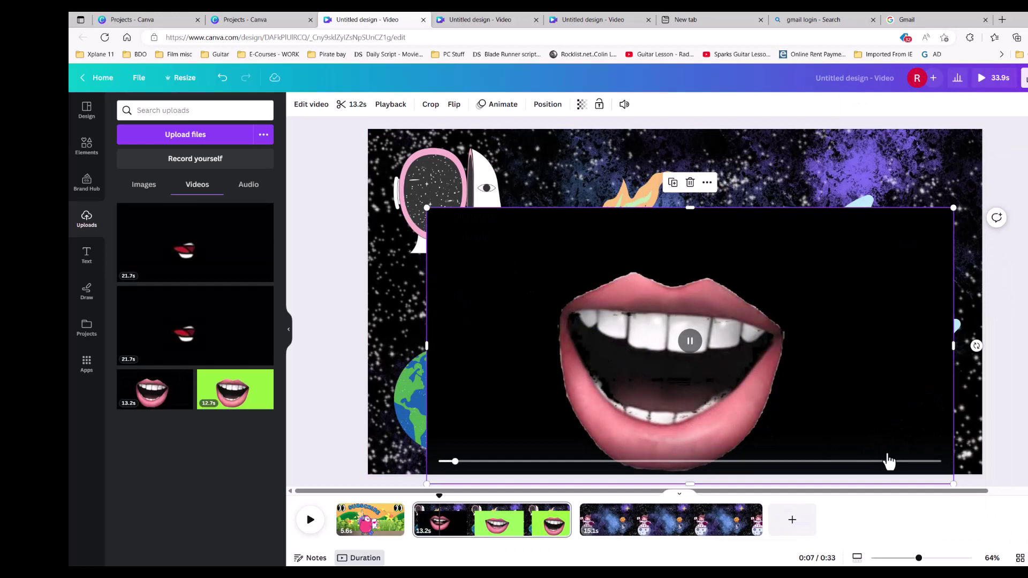
pyautogui.moveTo(821, 251); pyautogui.dragTo(803, 233)
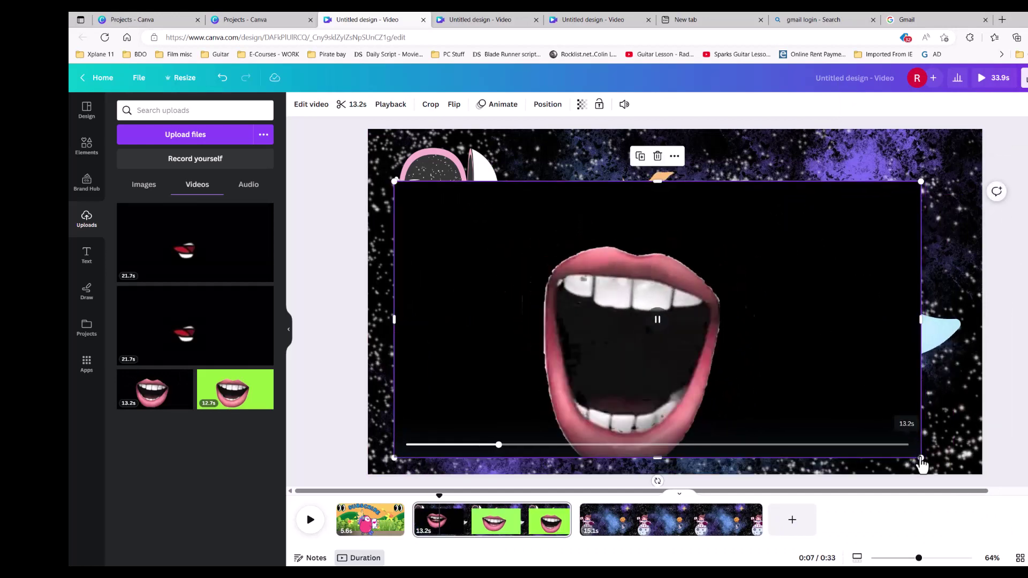
pyautogui.moveTo(932, 469); pyautogui.dragTo(925, 432)
# - Move the pale blue rectangle onto the moon's face to cover its drawn smile
pyautogui.click(905, 351)
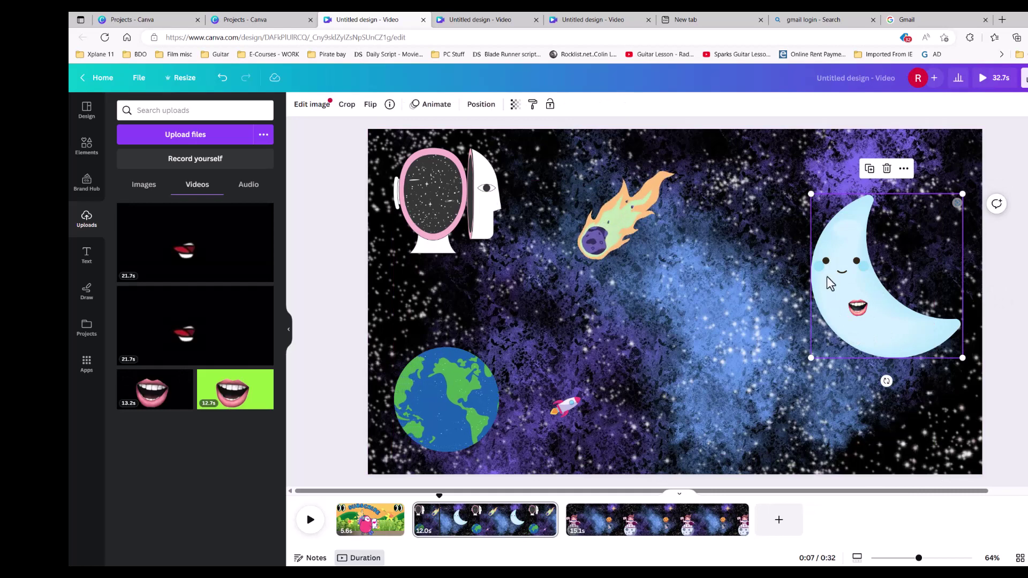
pyautogui.click(849, 240)
pyautogui.moveTo(849, 240); pyautogui.dragTo(841, 277)
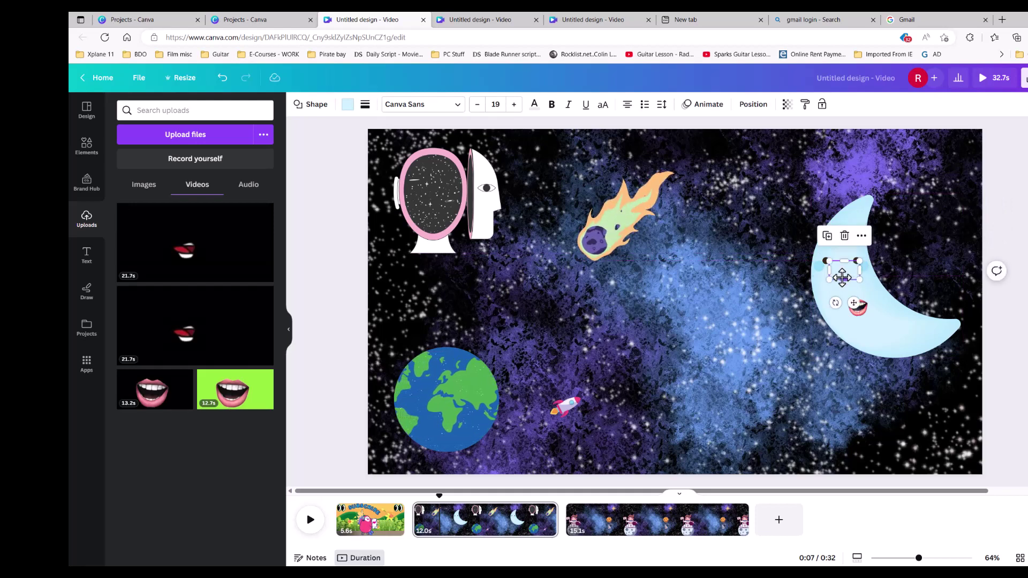
# - Add the recently used circle shape from the elements library over the moon's face
pyautogui.click(183, 118)
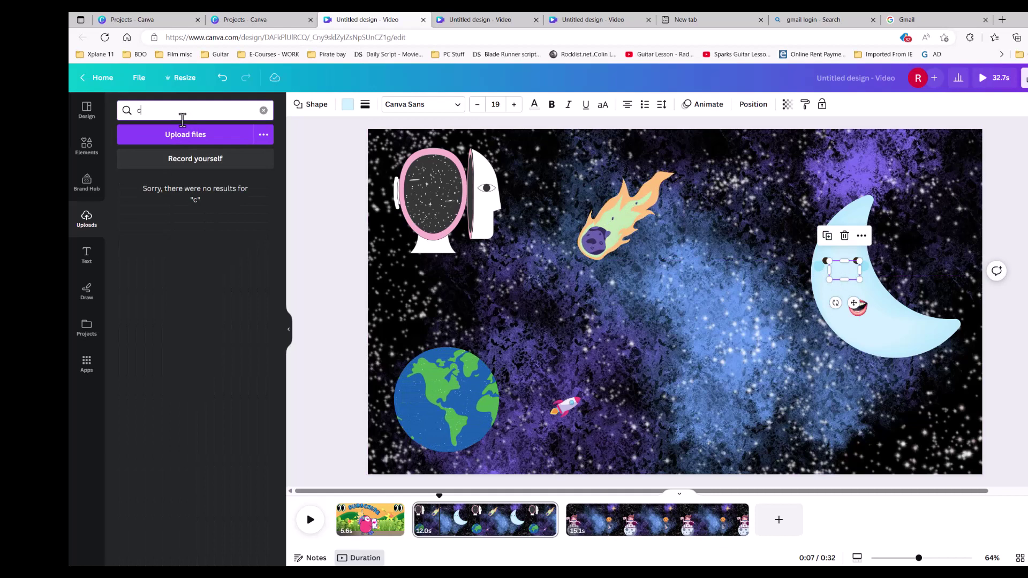
pyautogui.click(86, 144)
pyautogui.moveTo(181, 192); pyautogui.dragTo(851, 297)
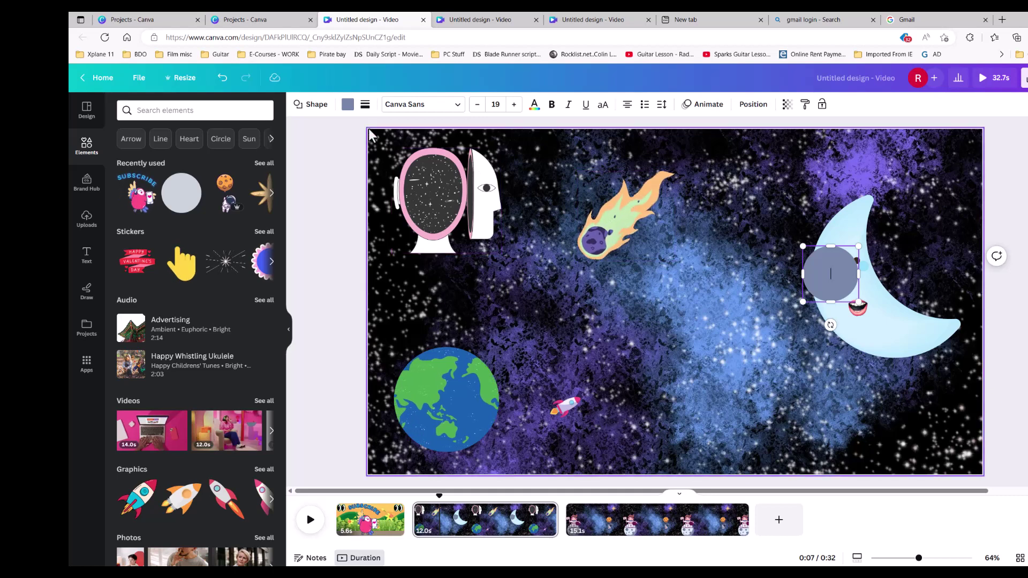
pyautogui.click(325, 106)
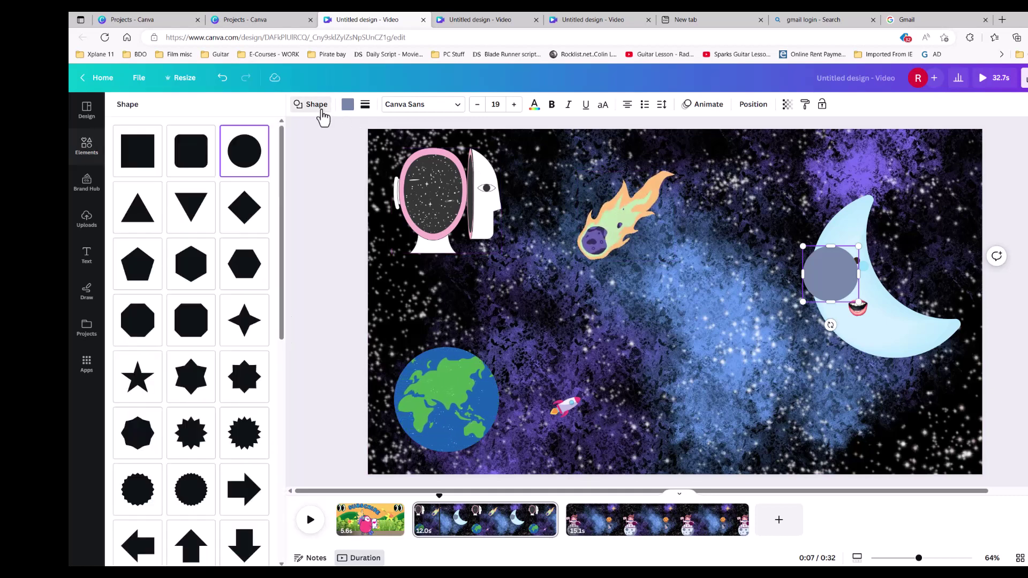
pyautogui.click(708, 111)
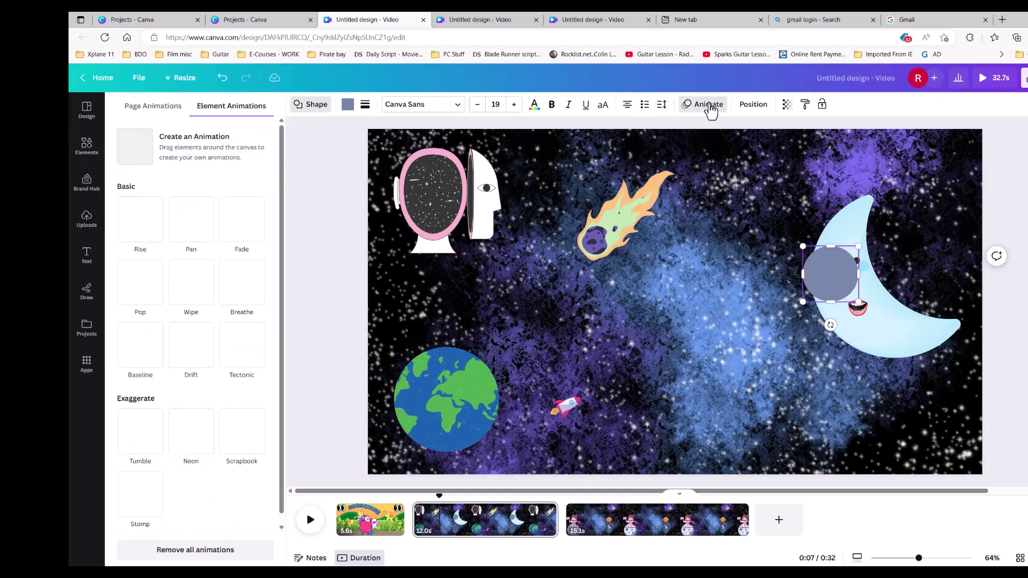
pyautogui.click(751, 110)
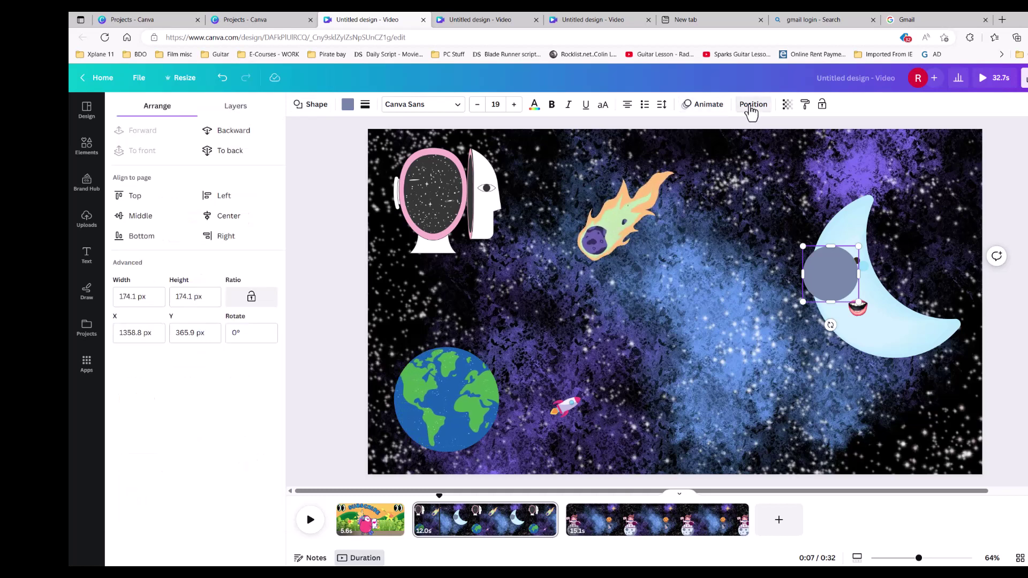
# - Recolour the circle over the moon with #859AB7, sampled from the design at the edge of the moon's face
pyautogui.click(348, 104)
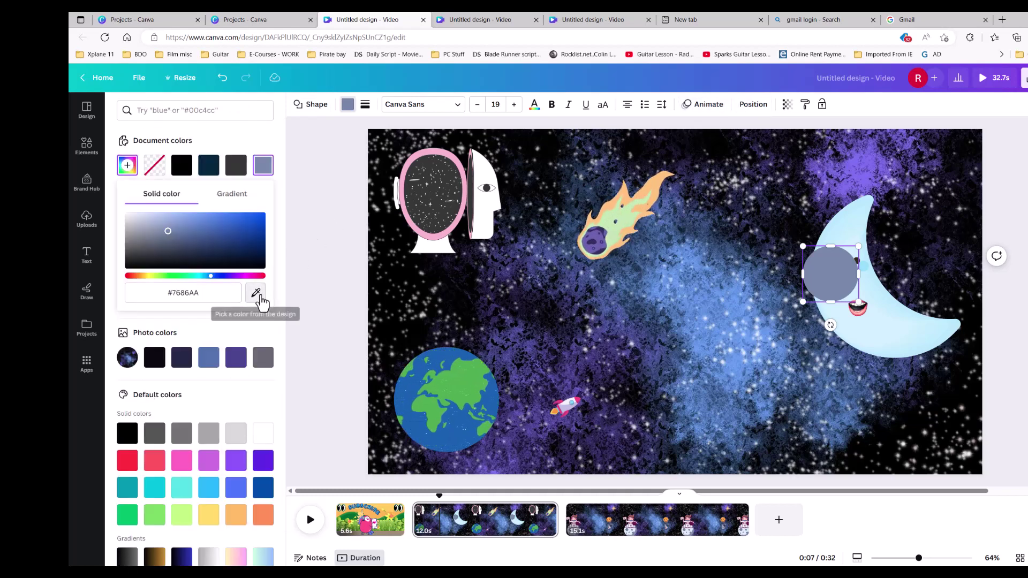
pyautogui.click(257, 292)
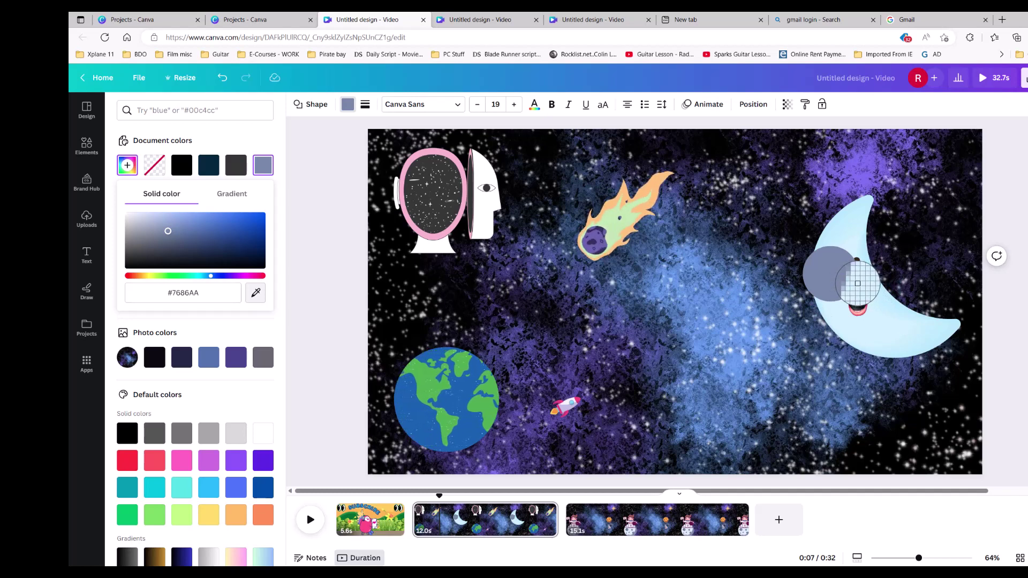
pyautogui.click(857, 284)
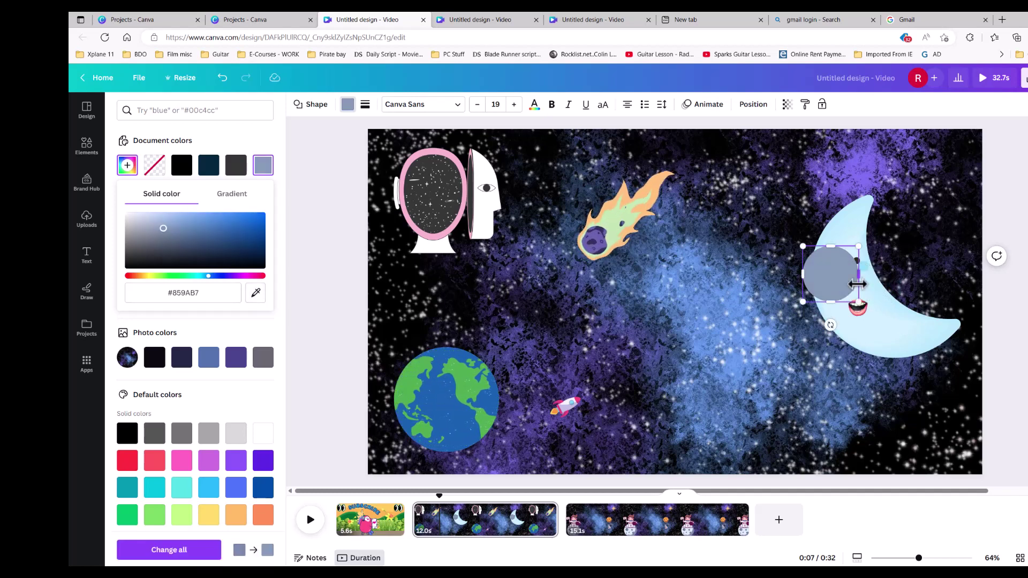
# - Shrink the circle to roughly half its size and move it onto the moon's face
pyautogui.moveTo(859, 302); pyautogui.dragTo(827, 276)
pyautogui.moveTo(825, 270)
pyautogui.mouseDown()
pyautogui.moveTo(848, 287)
pyautogui.moveTo(840, 272)
pyautogui.mouseUp()
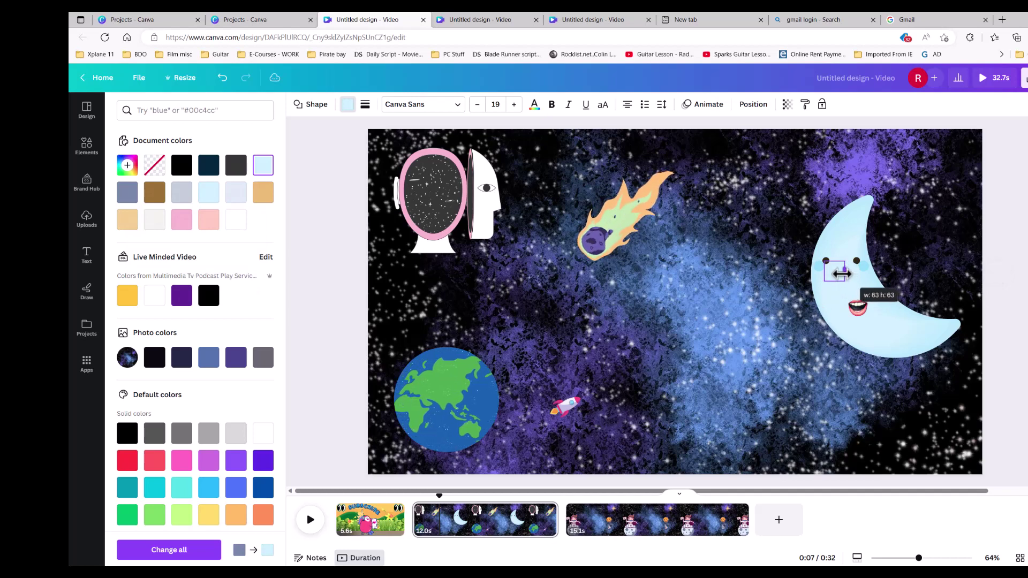
pyautogui.click(874, 284)
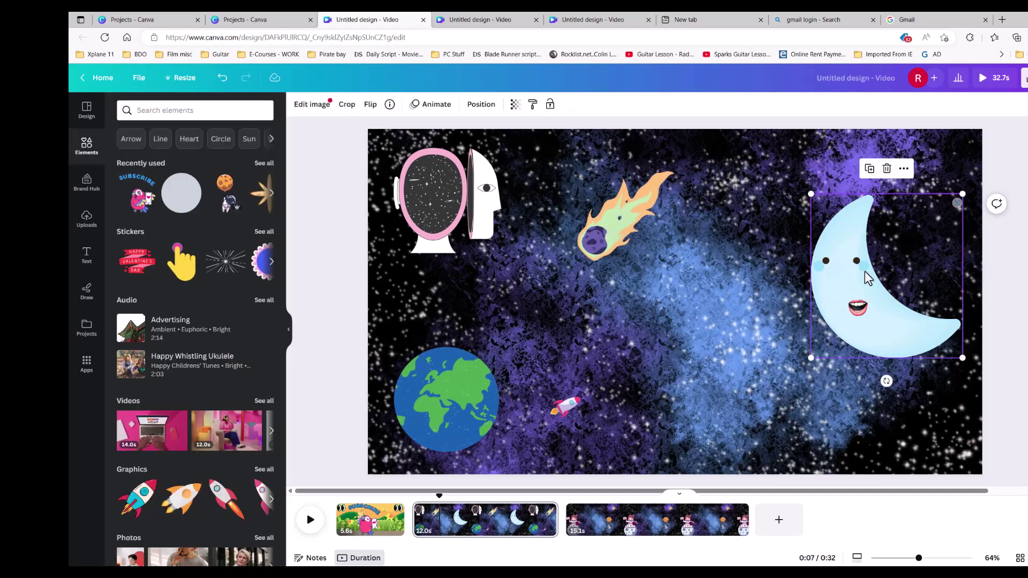
# - Reposition the pale blue cover shape on the moon's face and send it one layer backward
pyautogui.click(837, 275)
pyautogui.moveTo(837, 275); pyautogui.dragTo(851, 292)
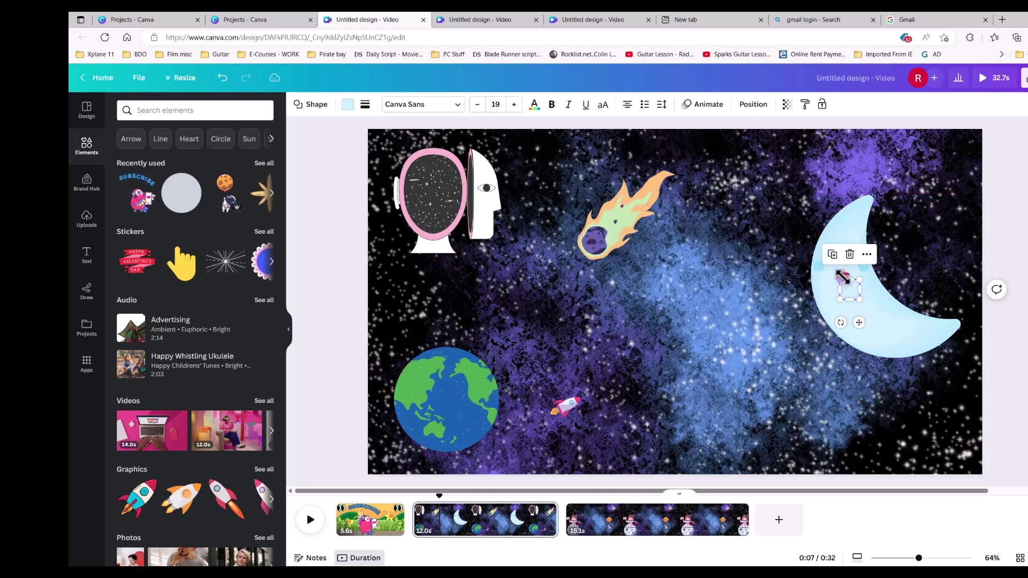
pyautogui.rightClick(843, 288)
pyautogui.click(845, 293)
pyautogui.rightClick(848, 293)
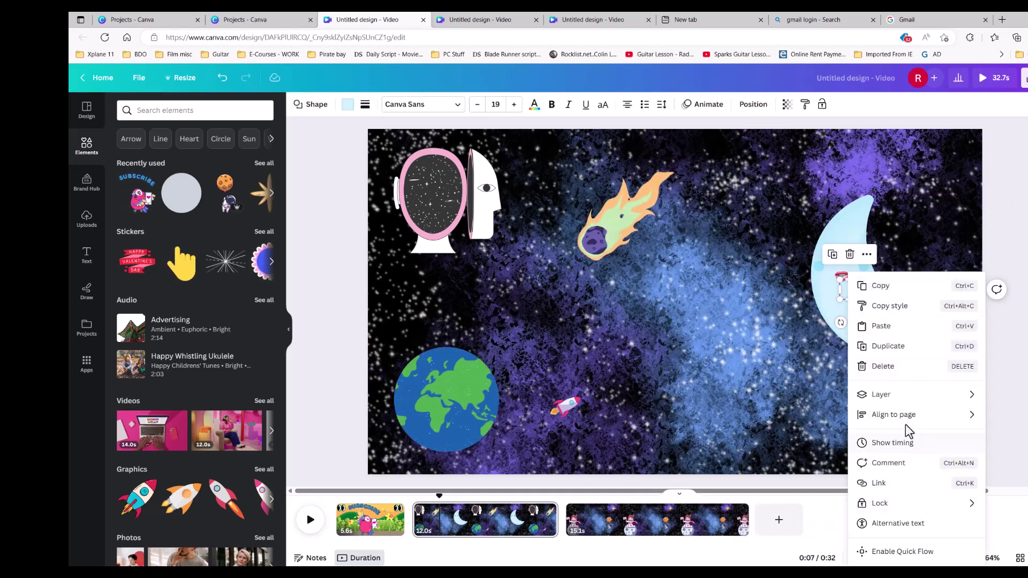
pyautogui.moveTo(912, 400)
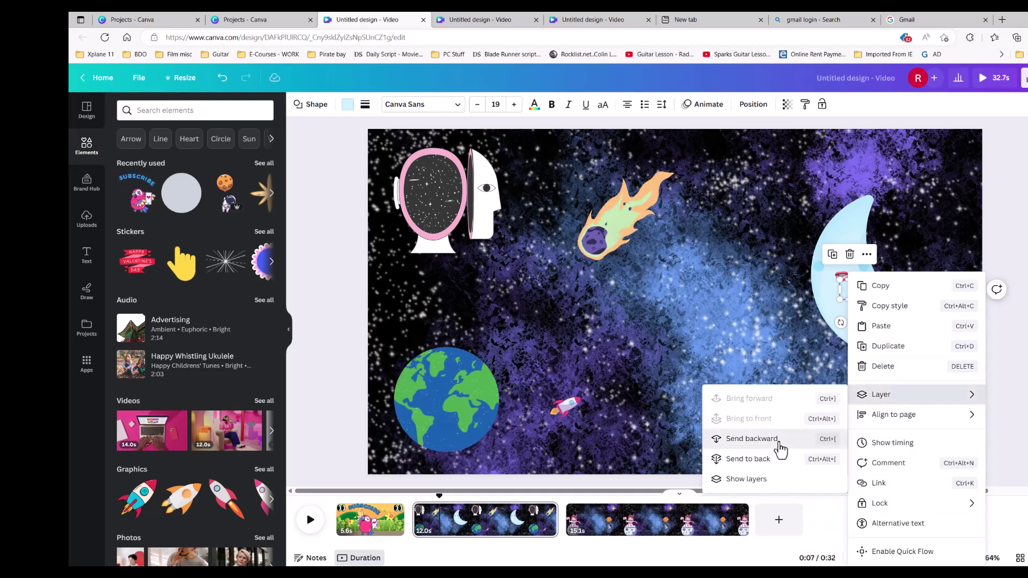
pyautogui.click(771, 439)
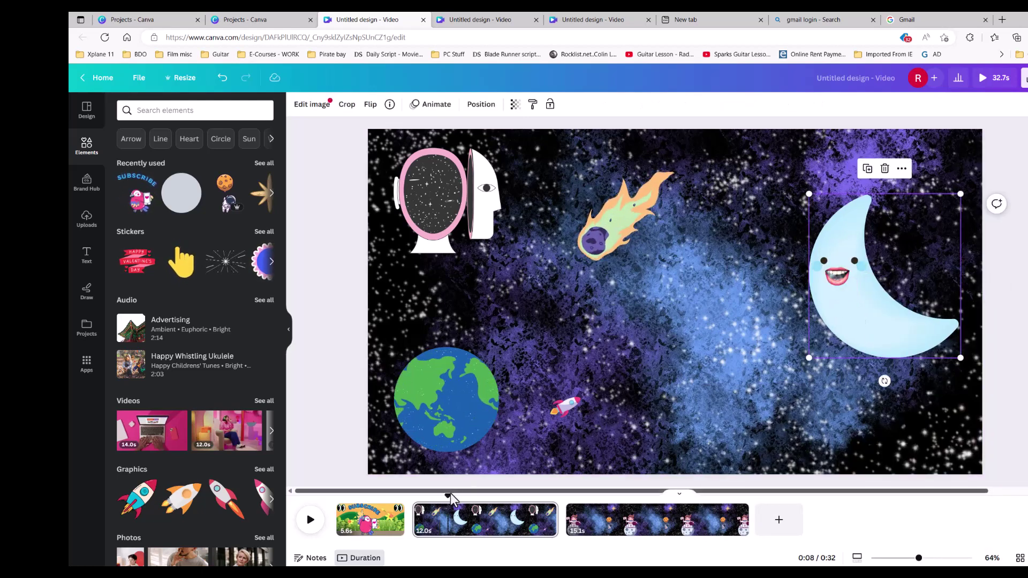
# - Play the moon page from its beginning to check the talking lips on the moon's face
pyautogui.moveTo(448, 495); pyautogui.dragTo(415, 495)
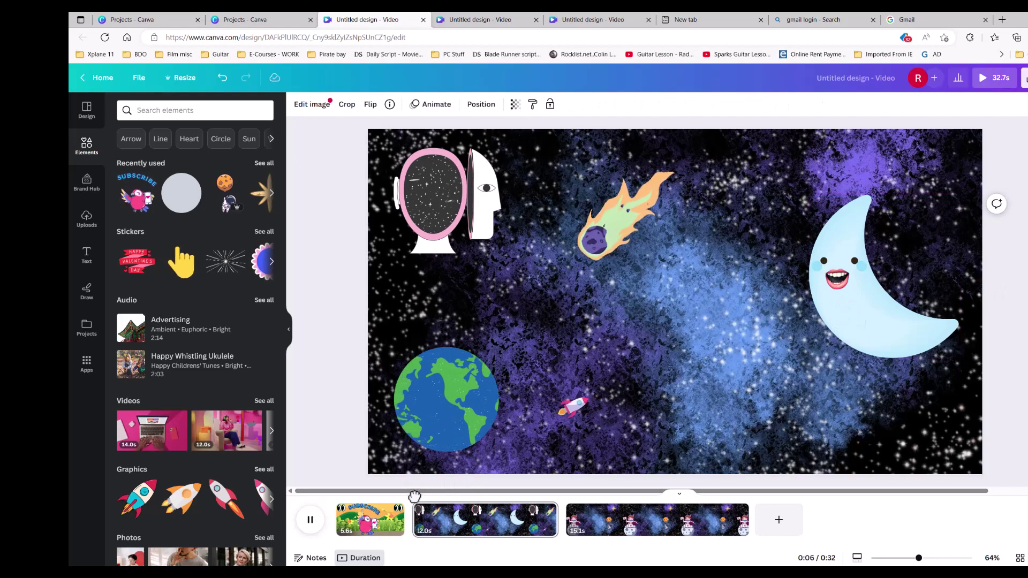
pyautogui.press('space')
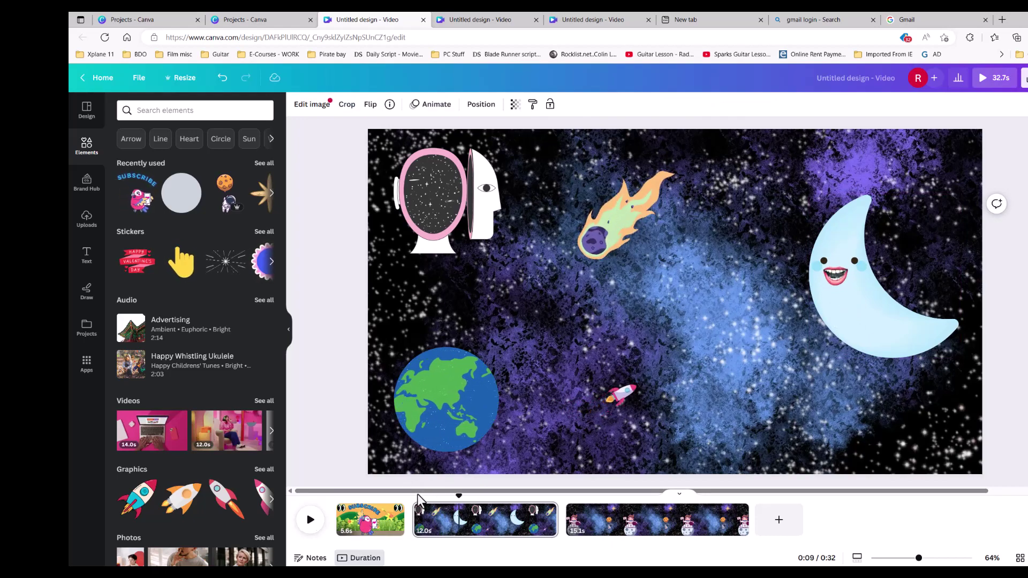
pyautogui.press('space')
pyautogui.moveTo(459, 496); pyautogui.dragTo(411, 495)
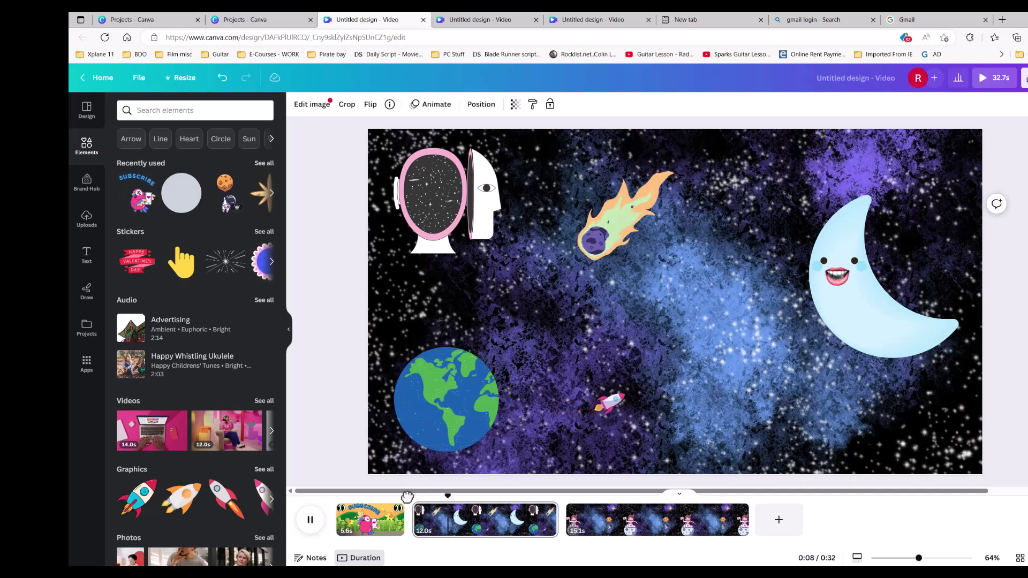
# - On the astronaut page, move the lips video off the astronaut's face into the empty space beside him
pyautogui.moveTo(476, 317); pyautogui.dragTo(579, 324)
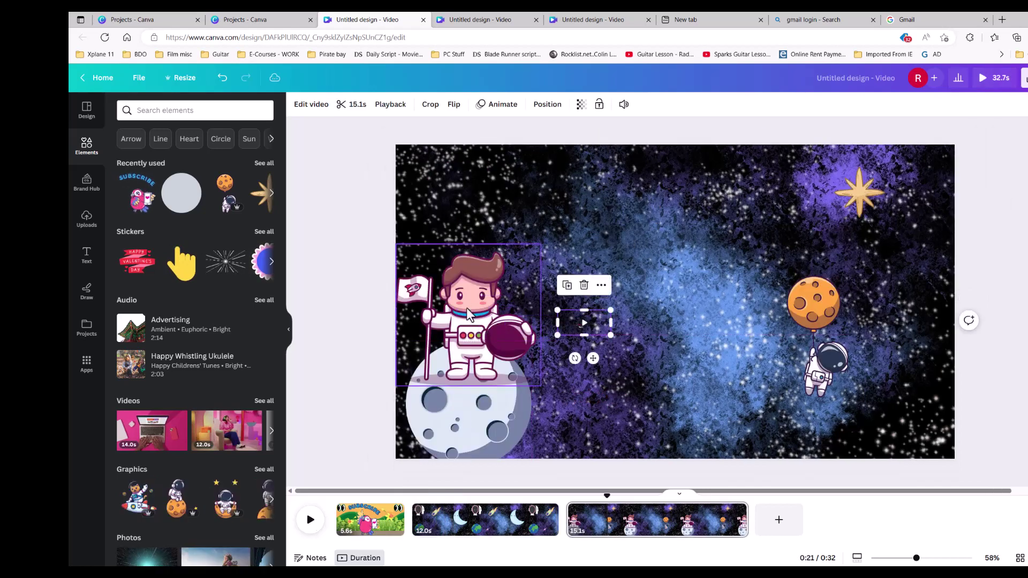
# - Recolour the astronaut's pink mouth cover with a grey-blue sampled from the design and move it off his face
pyautogui.click(469, 304)
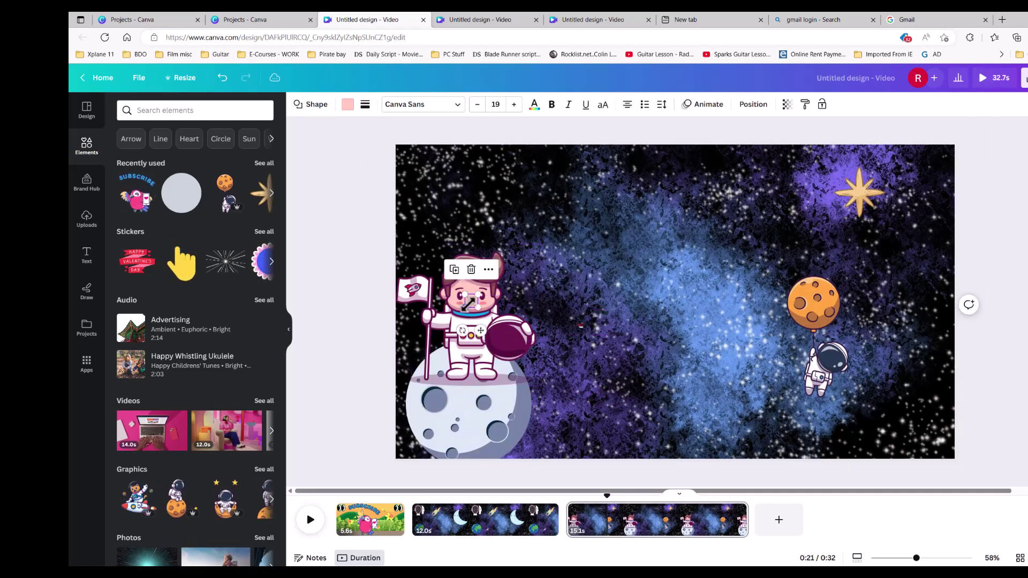
pyautogui.click(347, 106)
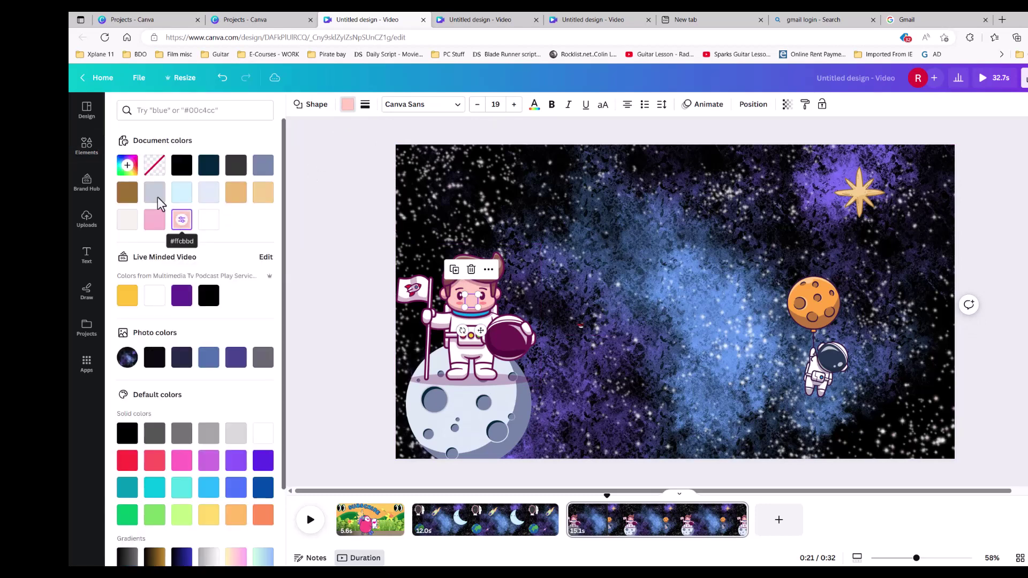
pyautogui.click(127, 165)
pyautogui.click(256, 293)
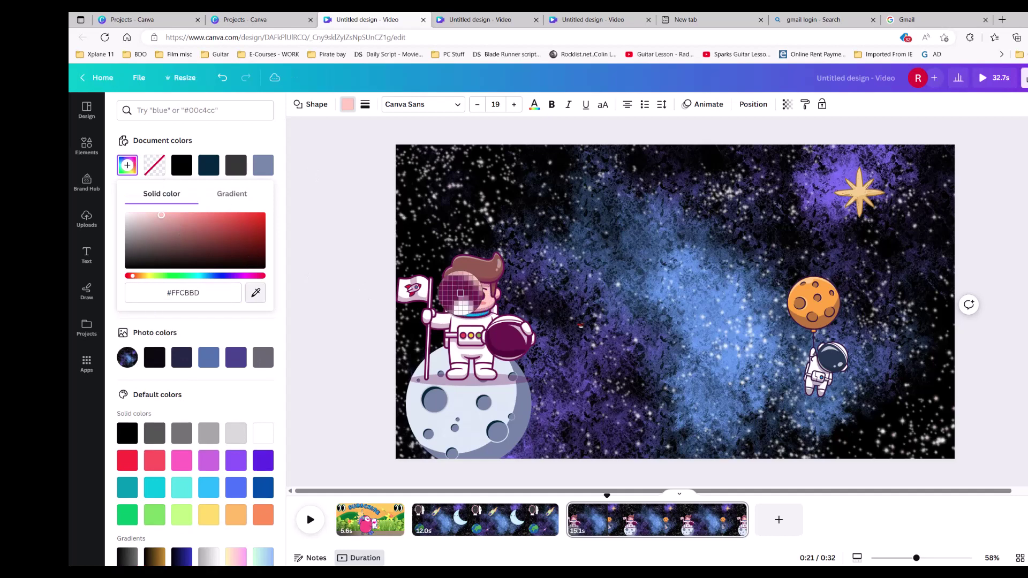
pyautogui.click(566, 276)
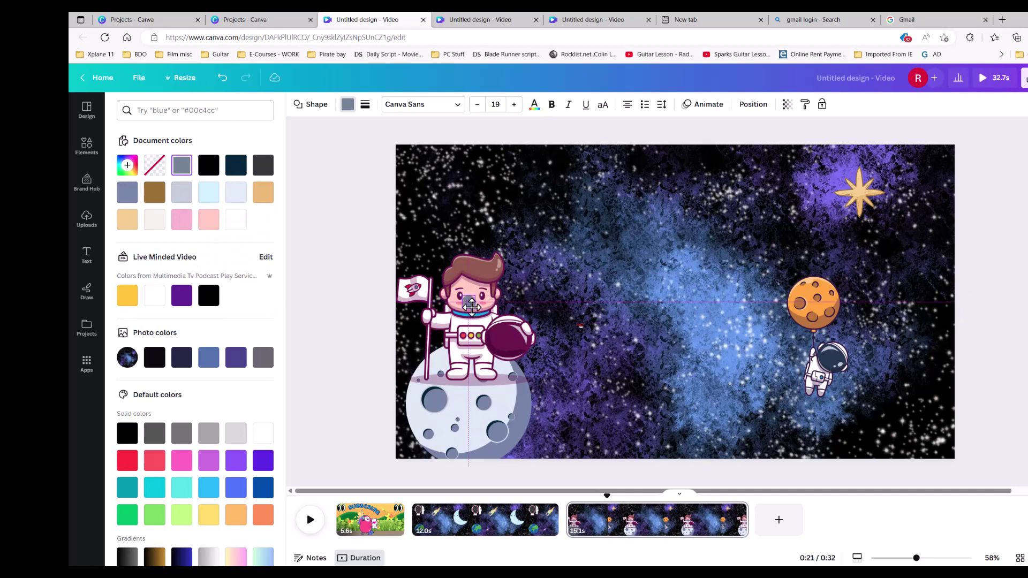
pyautogui.moveTo(472, 307); pyautogui.dragTo(514, 270)
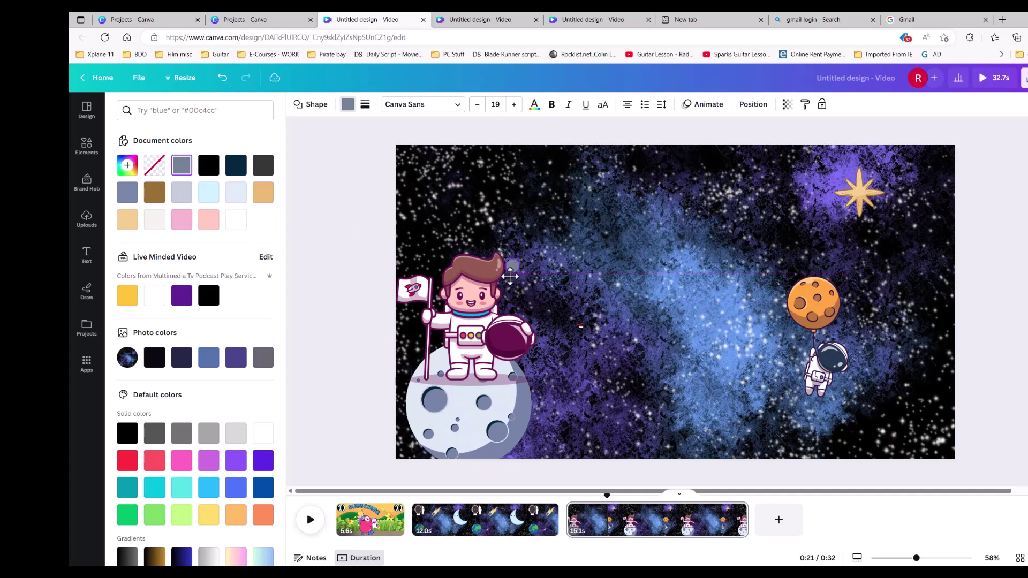